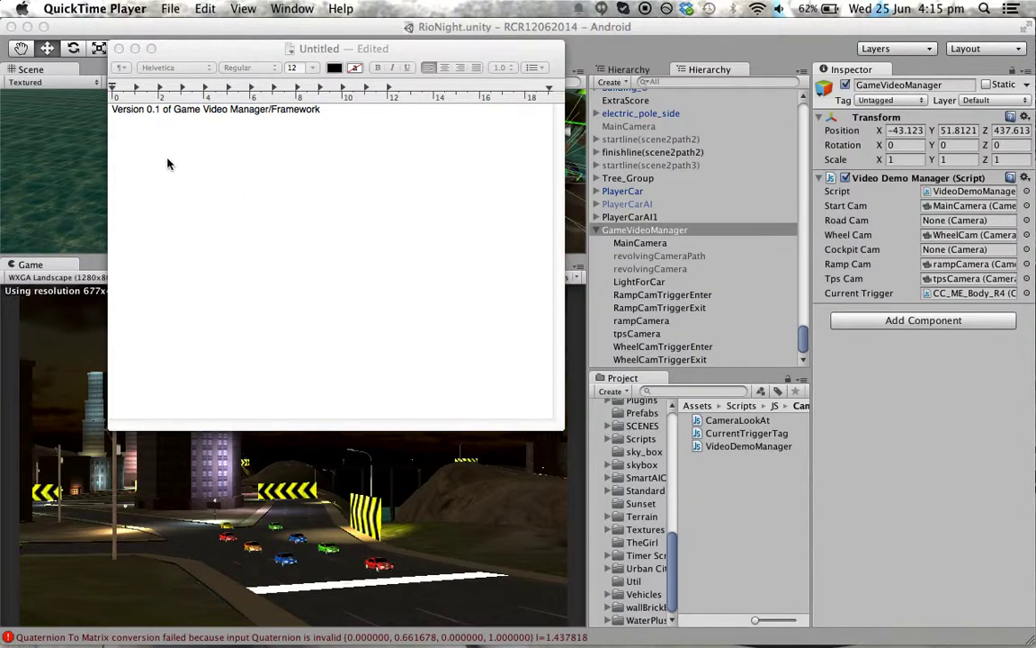
Step: Minimize the TextEdit note reading 'Version 0.1 of Game Video Manager/Framework'
click(115, 111)
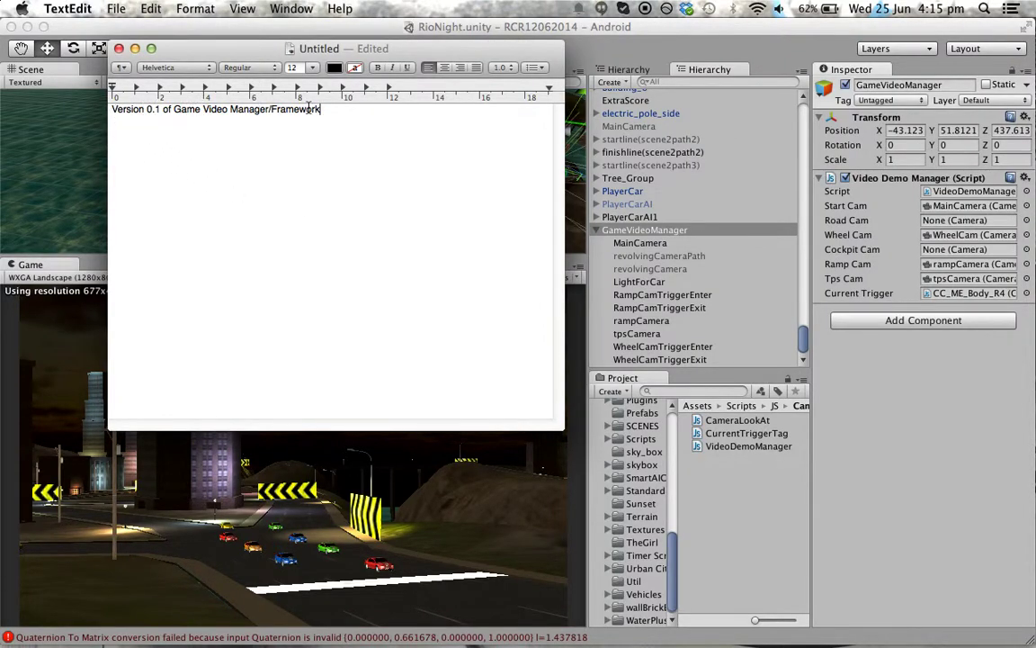
drag(327, 108, 119, 106)
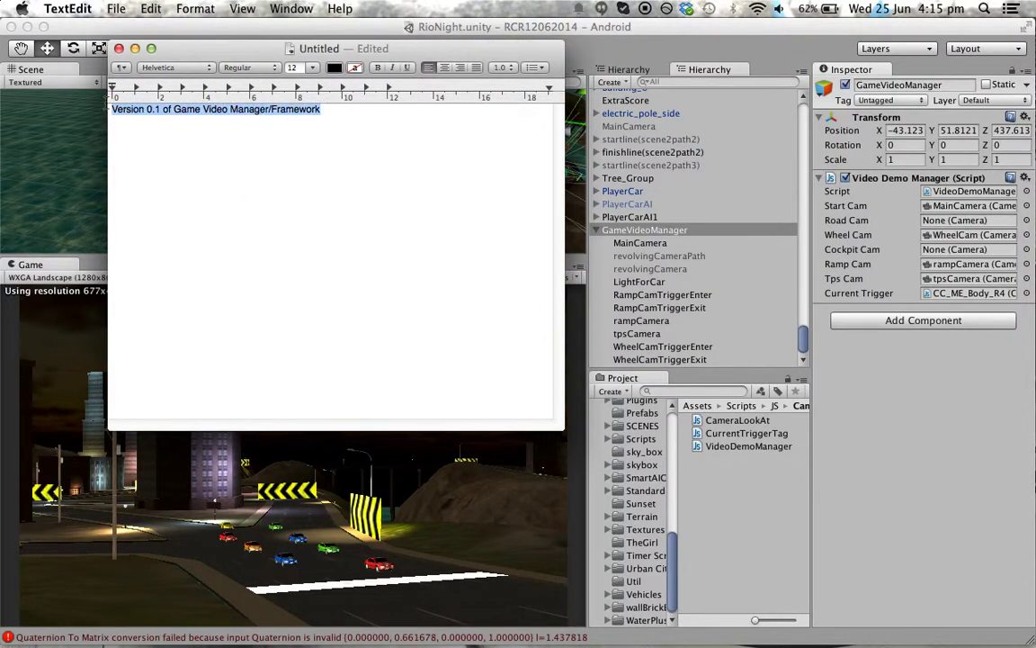
click(147, 133)
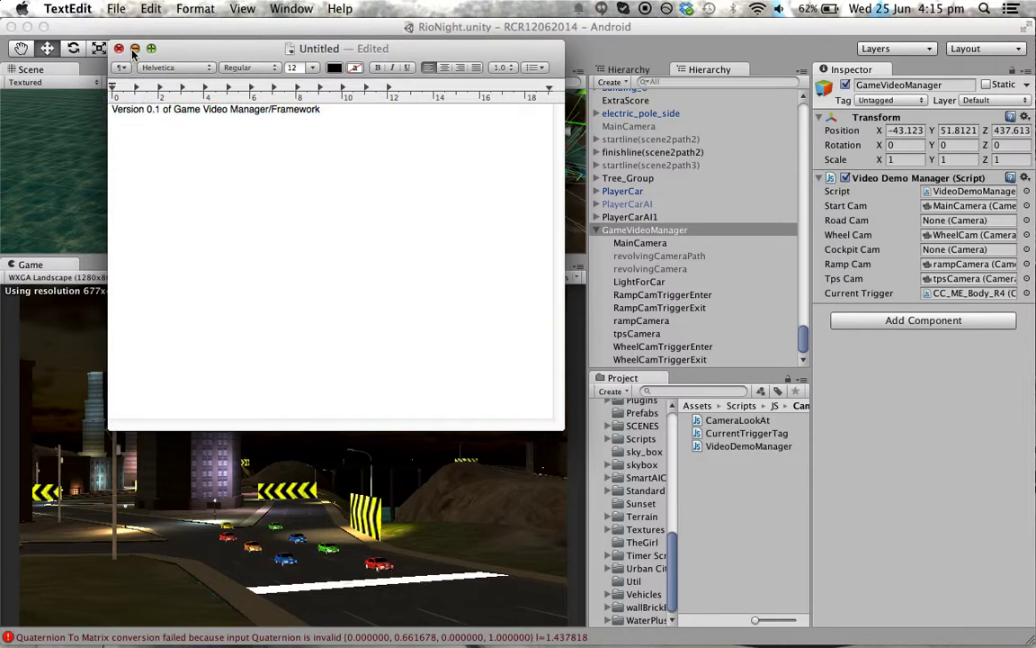
click(134, 48)
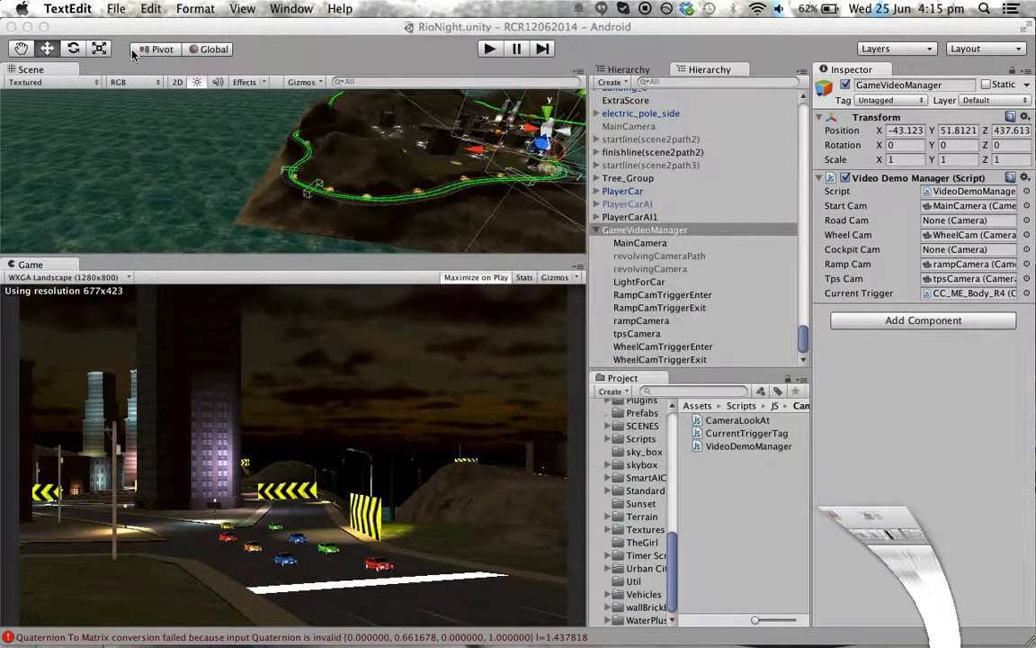
Step: Inspect GameVideoManager's camera assignments and the RampCamTriggerEnter trigger object
click(645, 232)
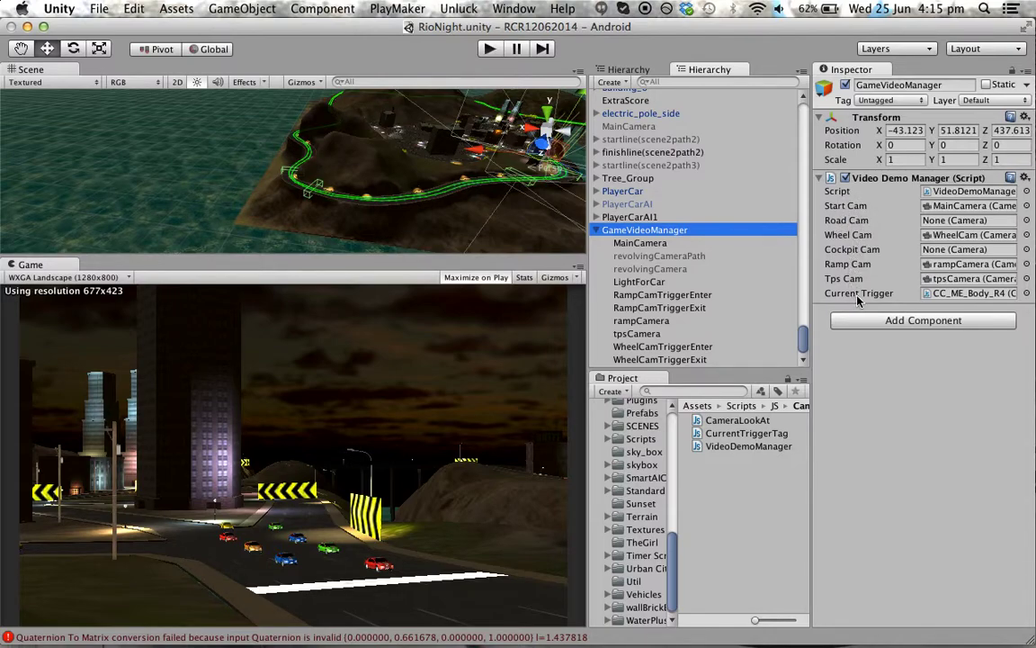
click(652, 295)
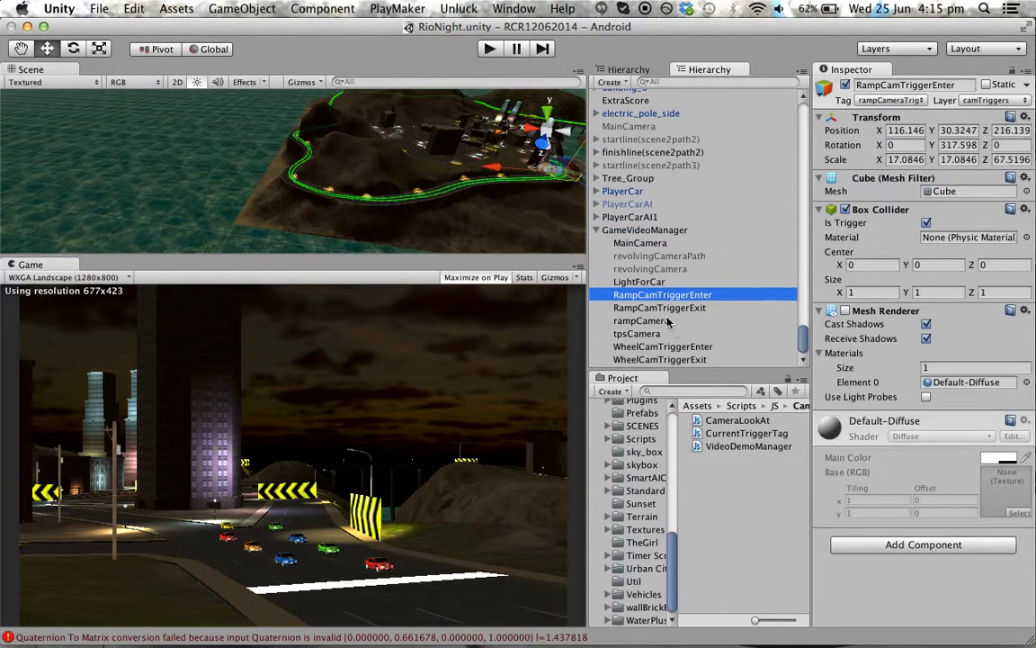
click(595, 229)
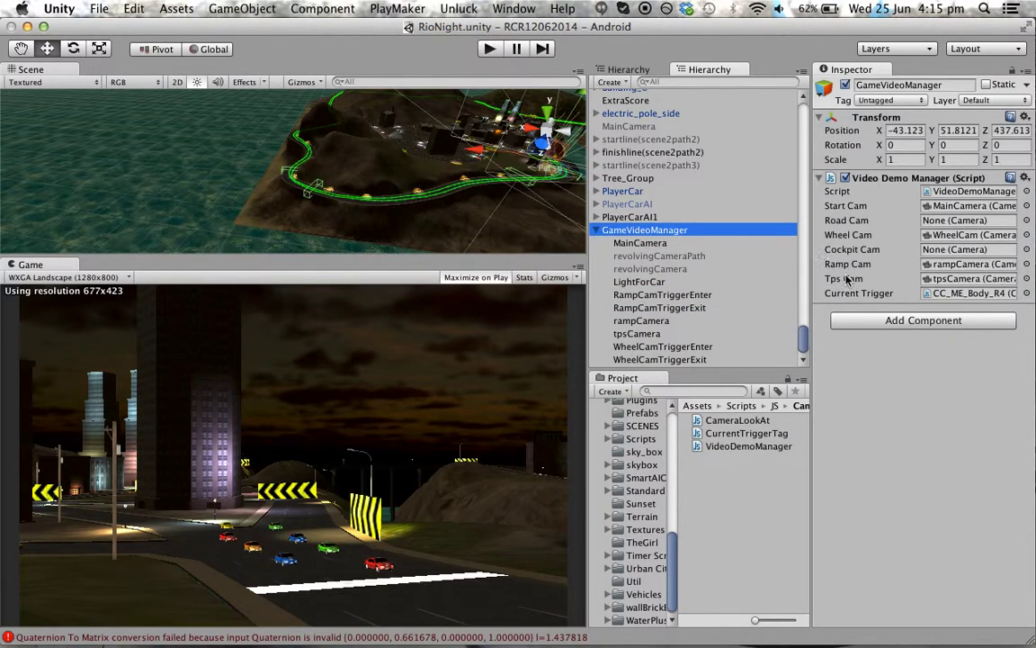
Step: Zoom in on the RampCamTriggerEnter trigger, enlarge the Scene view, and show CurrentTriggerTag's source
double_click(643, 295)
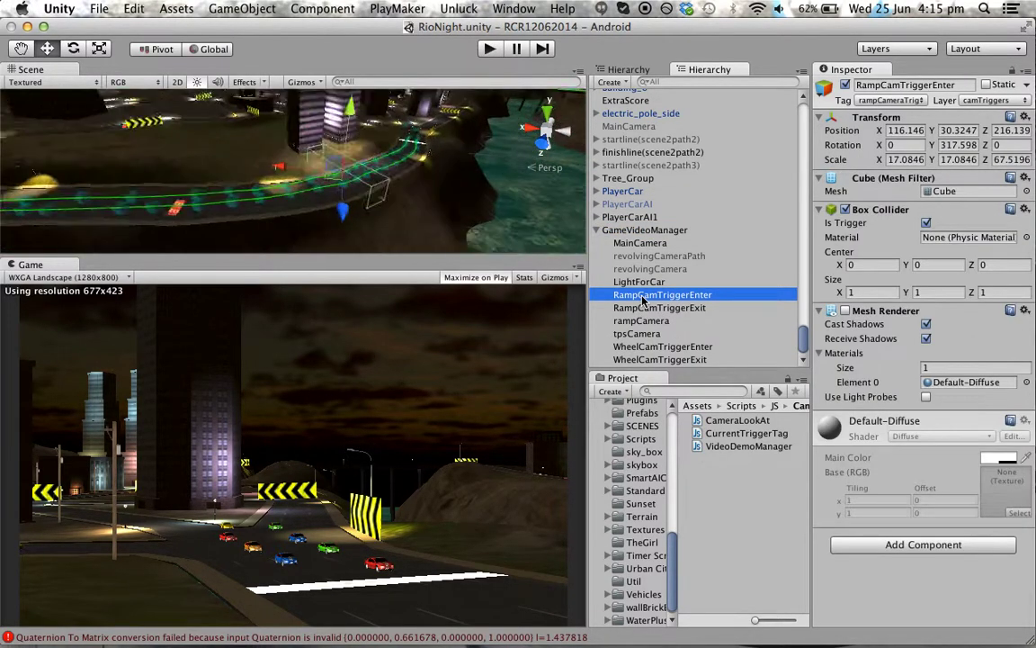
scroll(427, 187, up, 2)
scroll(427, 186, up, 3)
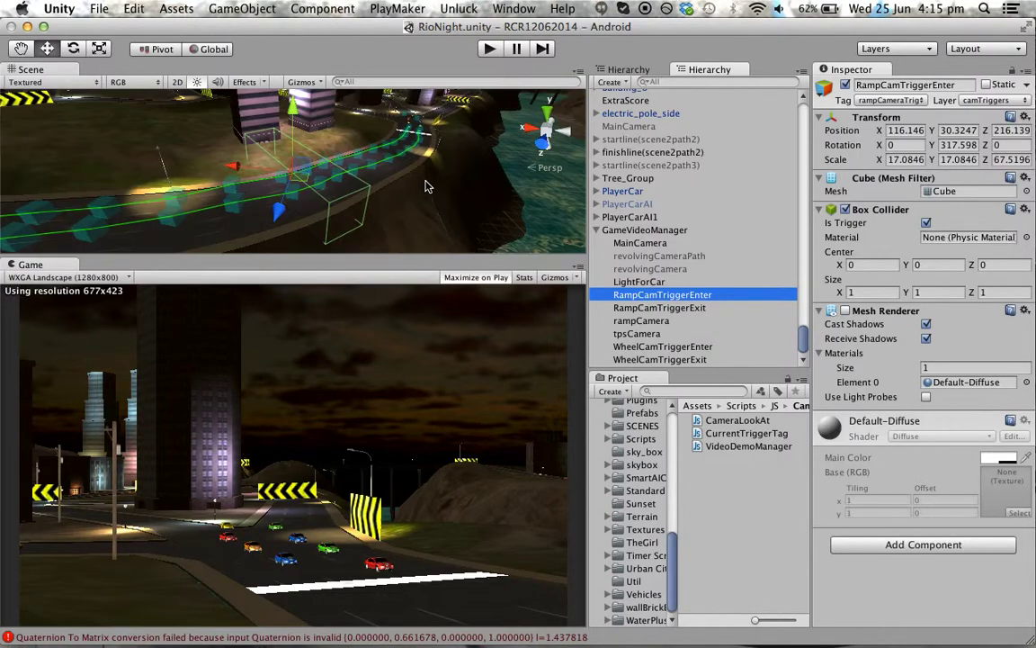
scroll(427, 186, up, 1)
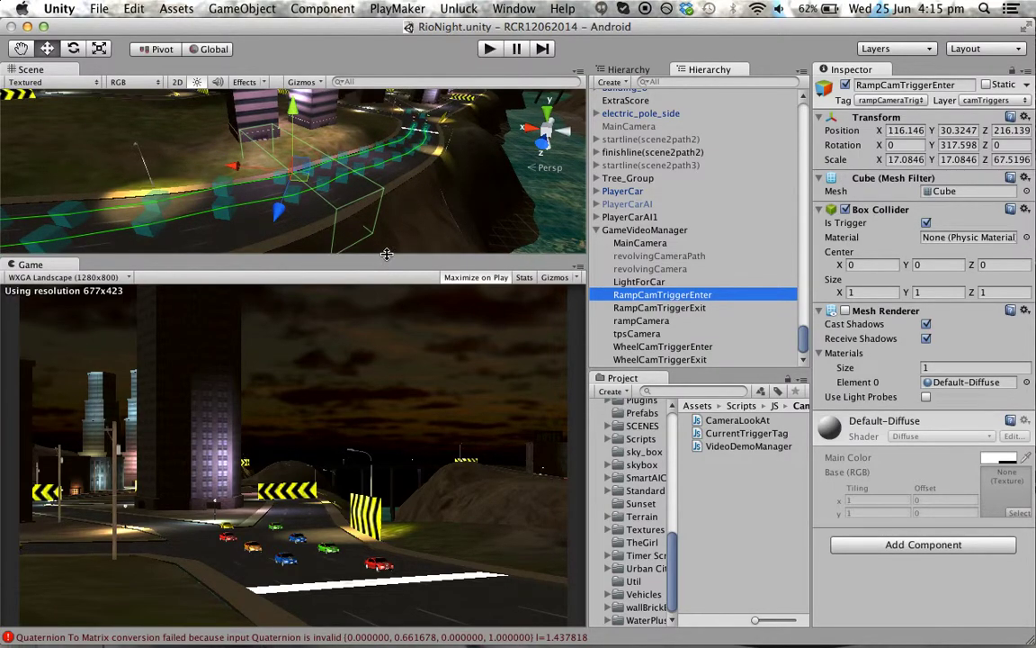
drag(387, 255, 387, 372)
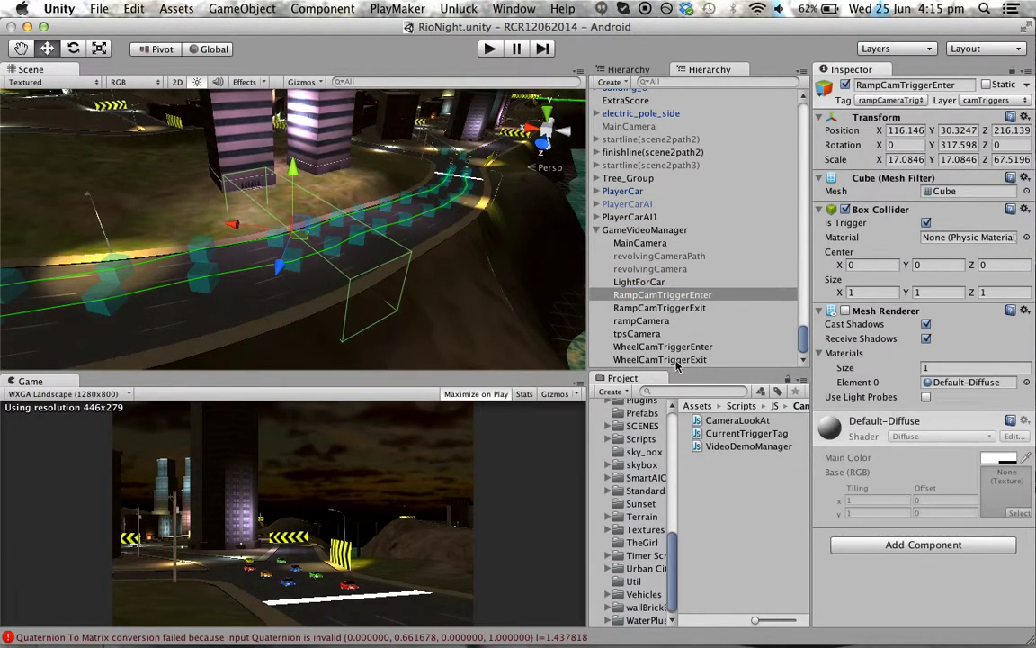
click(733, 436)
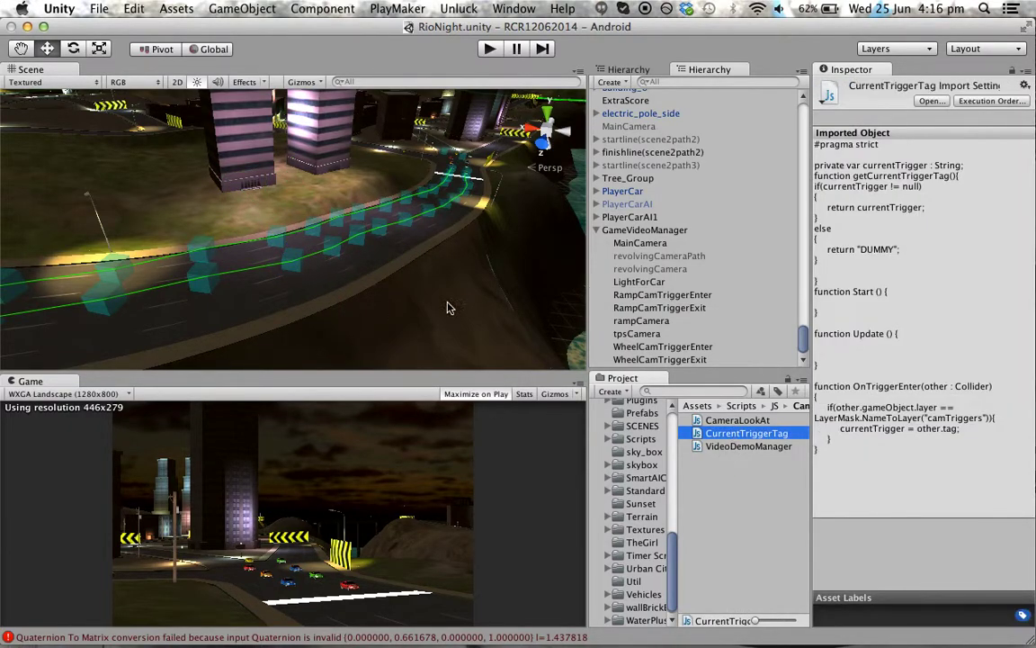
Step: Reselect RampCamTriggerEnter and open the CurrentTriggerTag script in MonoDevelop
click(681, 297)
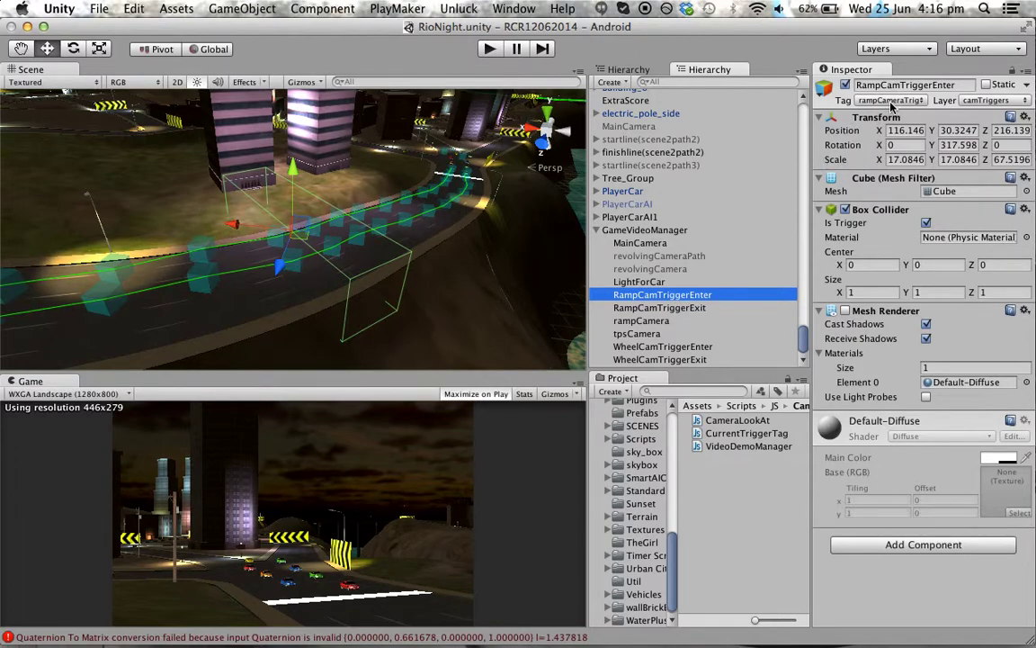
double_click(747, 435)
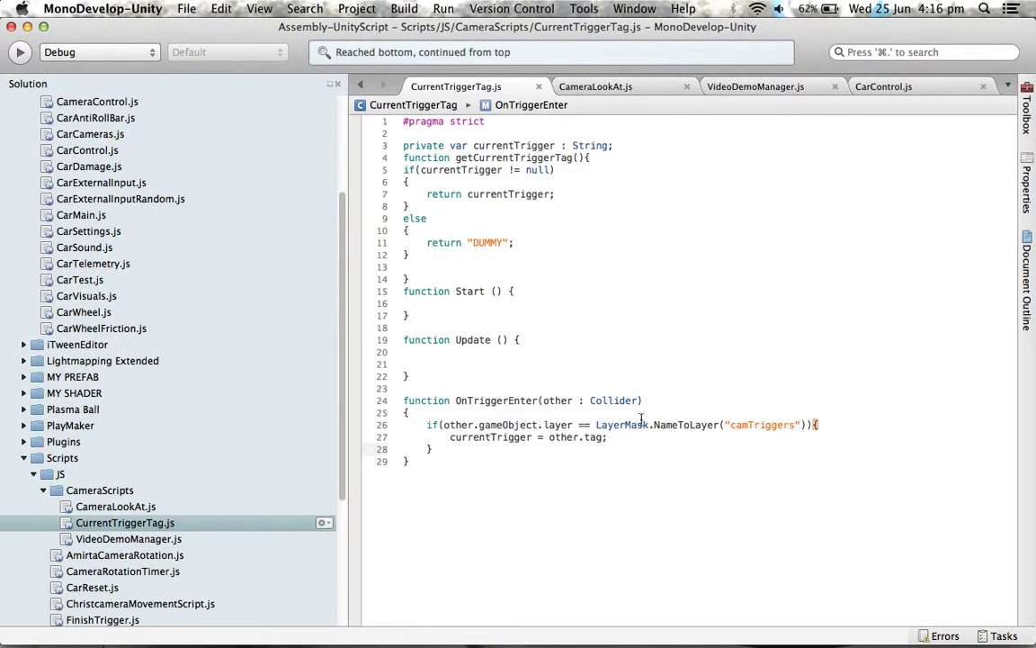
Step: Review line 27 of CurrentTriggerTag.js, then return to Unity showing that script's source
drag(455, 443, 609, 436)
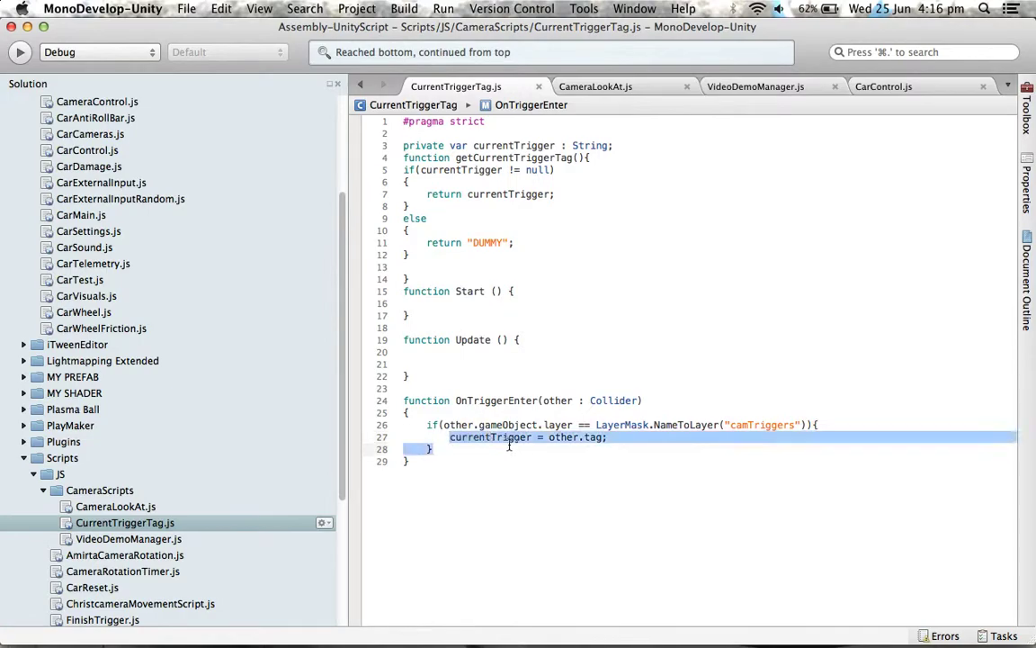
click(609, 436)
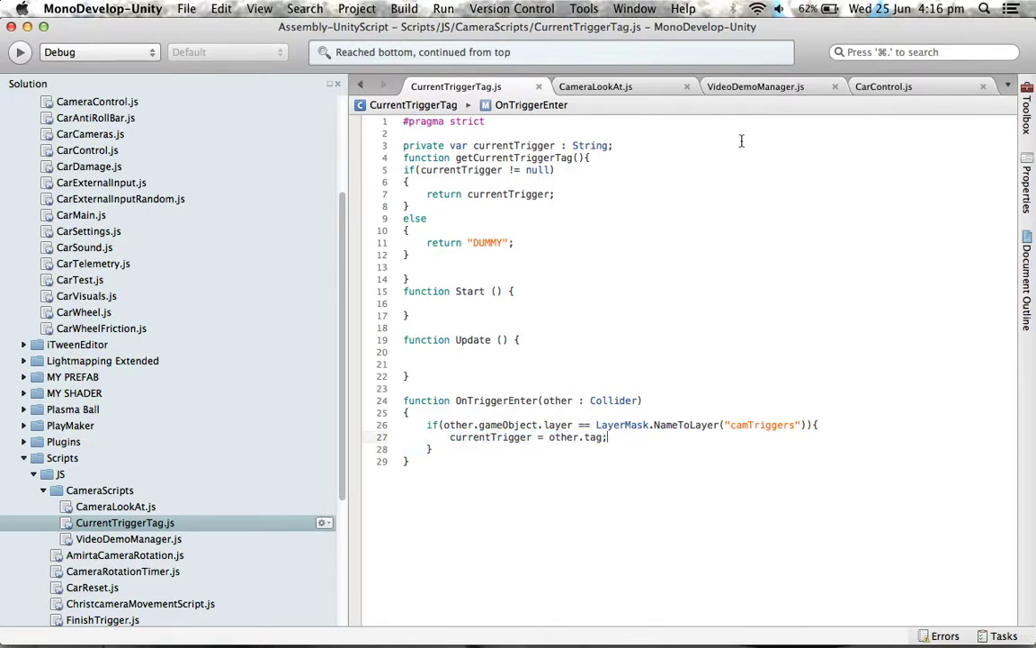
key(super+Tab)
click(746, 435)
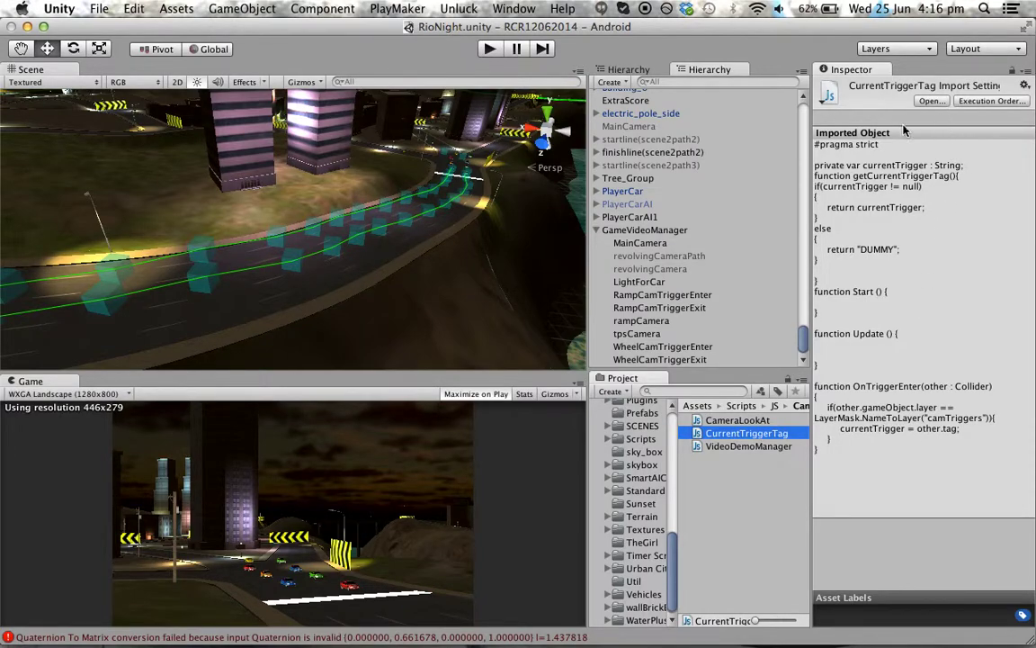
Step: Inspect RampCamTriggerEnter, GameVideoManager, and PlayerCar's car settings and model hierarchy
click(638, 297)
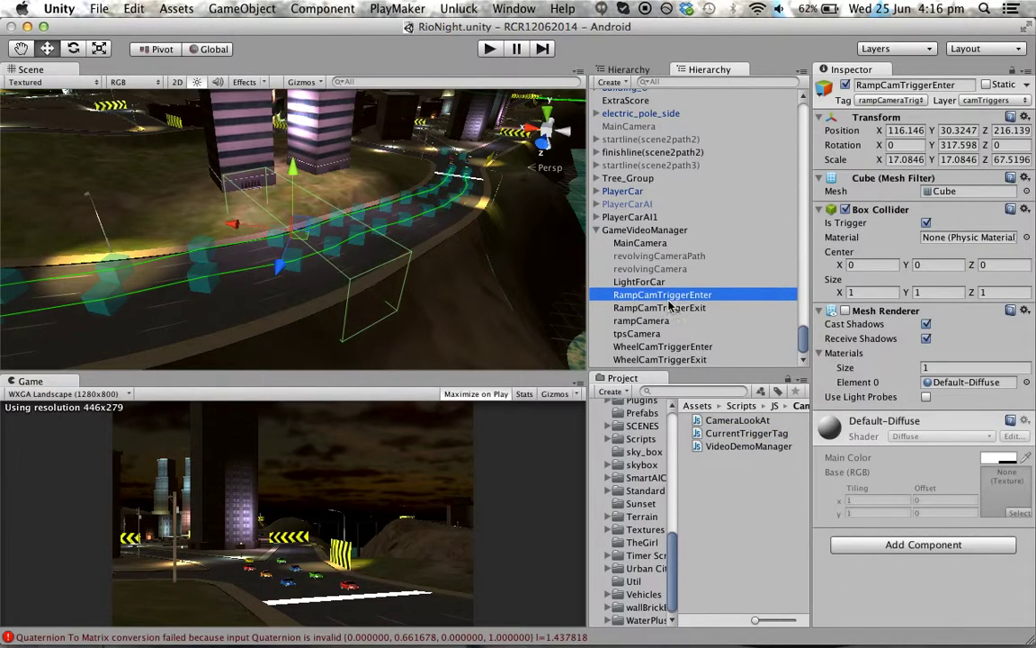
click(643, 232)
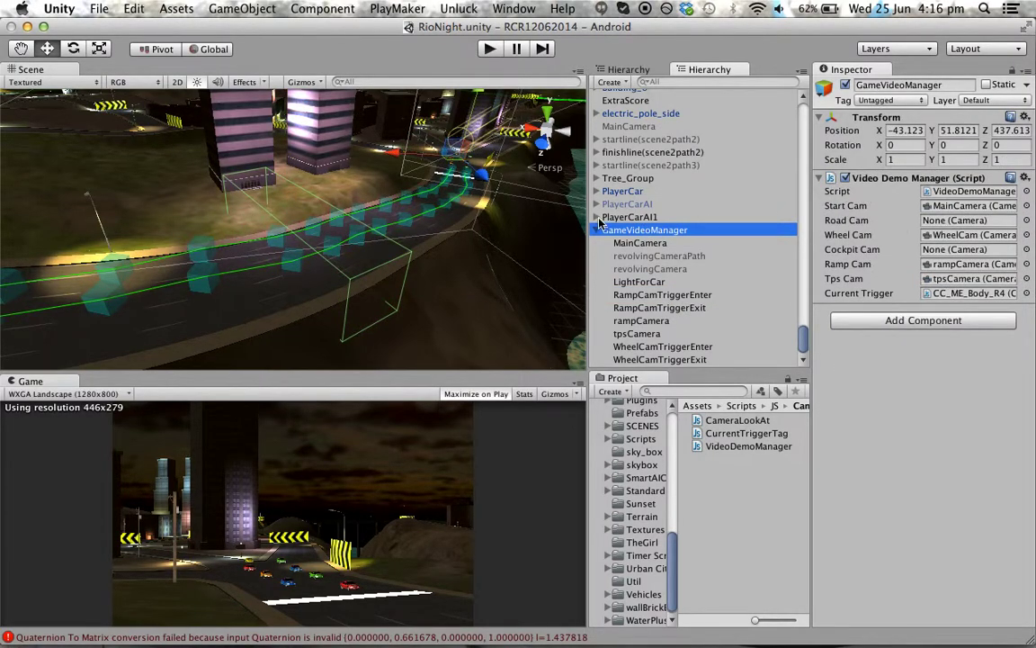
click(596, 191)
scroll(656, 281, down, 2)
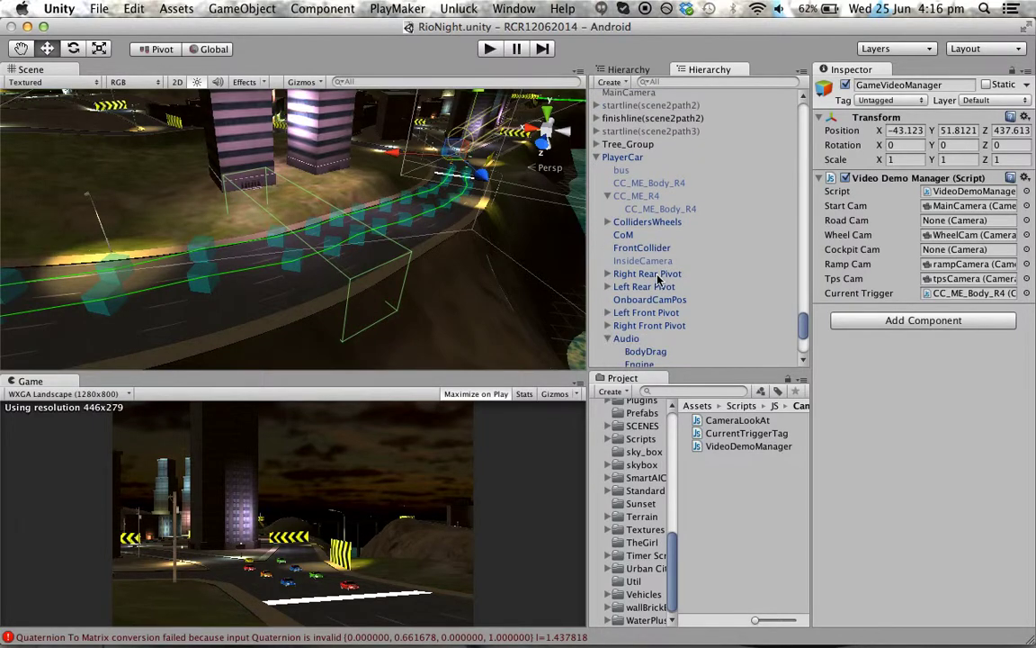
click(619, 159)
scroll(832, 268, down, 5)
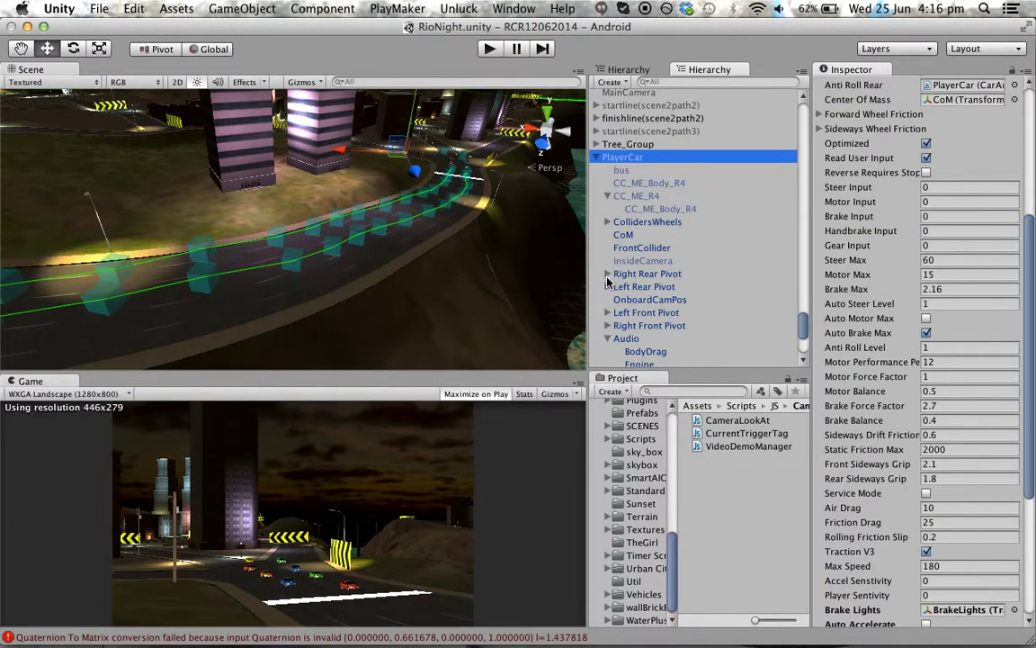
scroll(595, 324, down, 10)
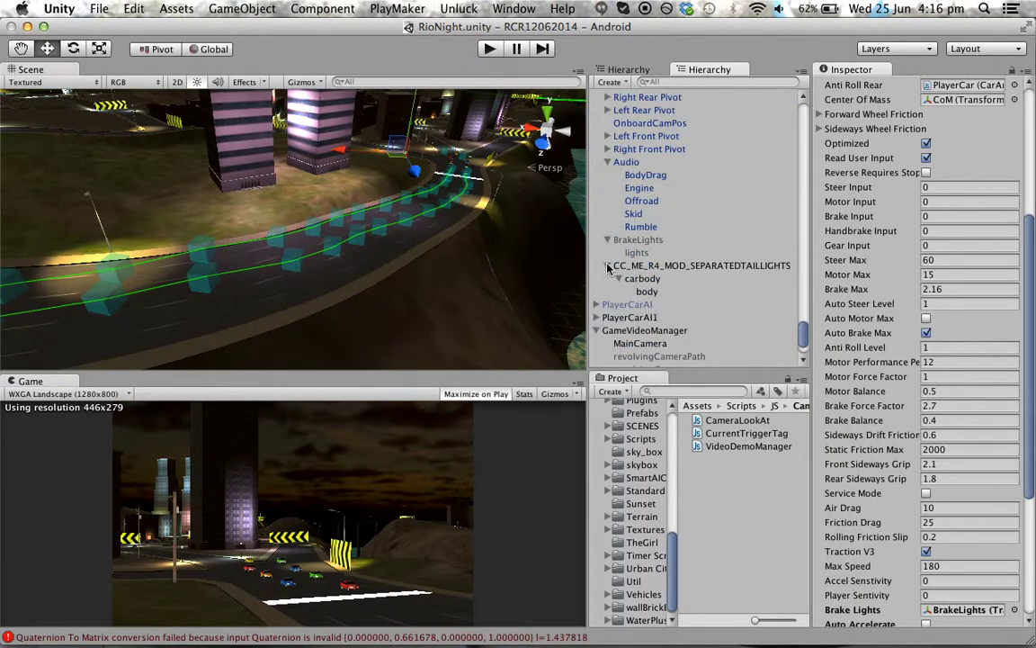
click(639, 269)
key(Left)
scroll(629, 216, up, 10)
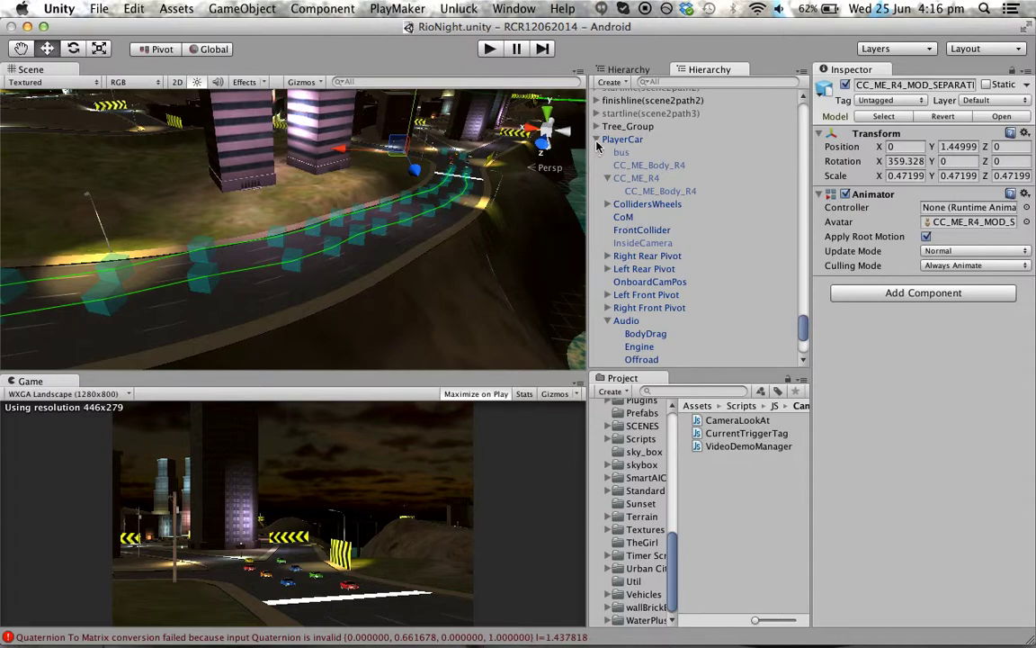
click(596, 144)
Step: Select PlayerCarAI1's CC_ME_Body_R4 body and open its CurrentTriggerTag script in MonoDevelop
click(595, 216)
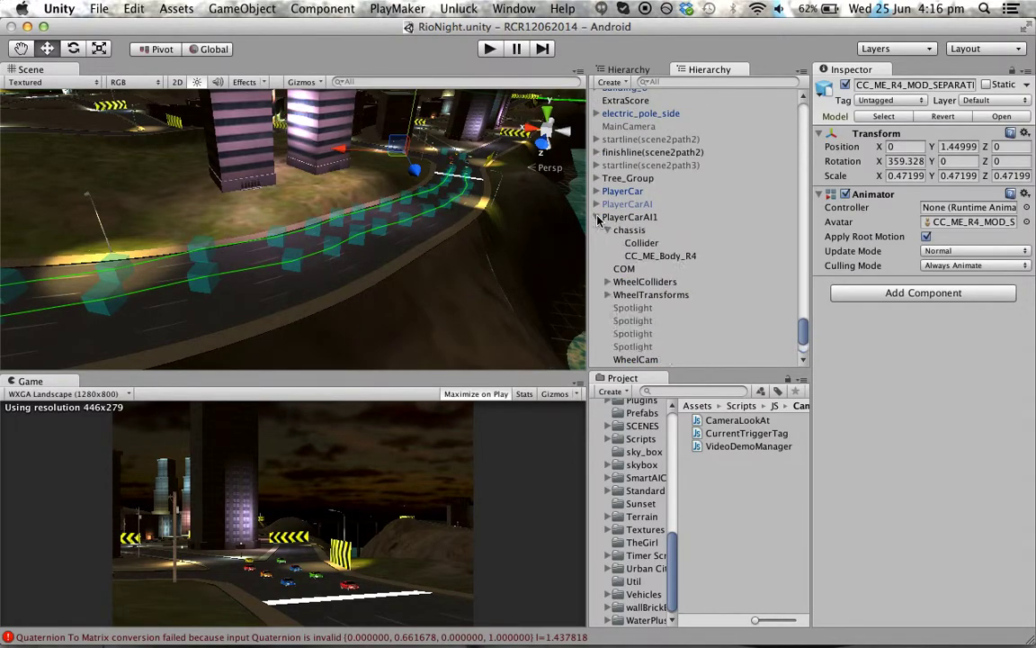
click(653, 257)
scroll(926, 396, down, 5)
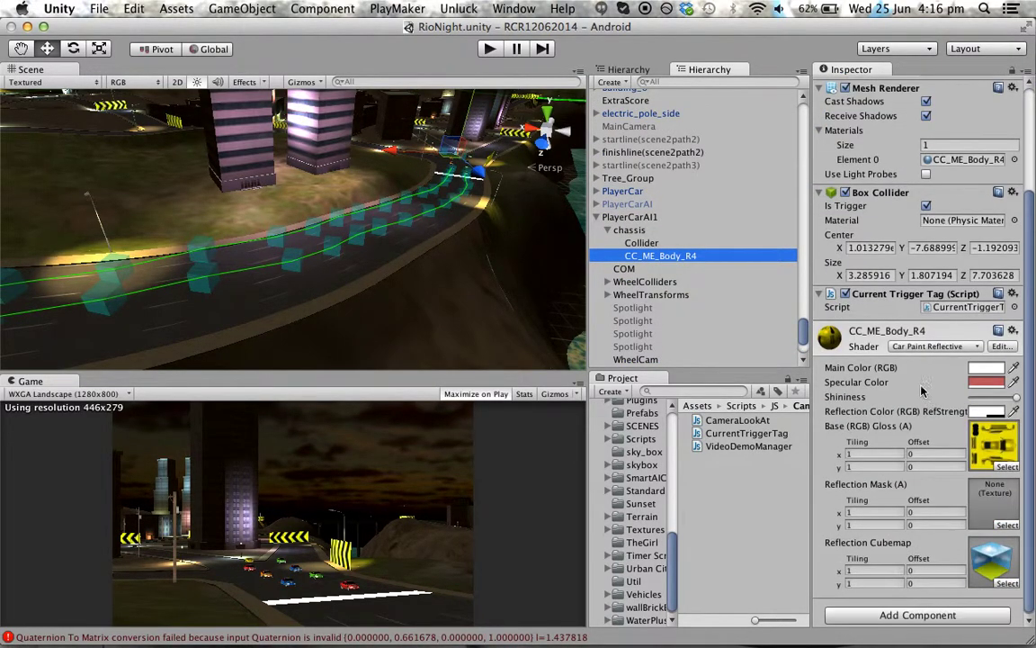
click(953, 311)
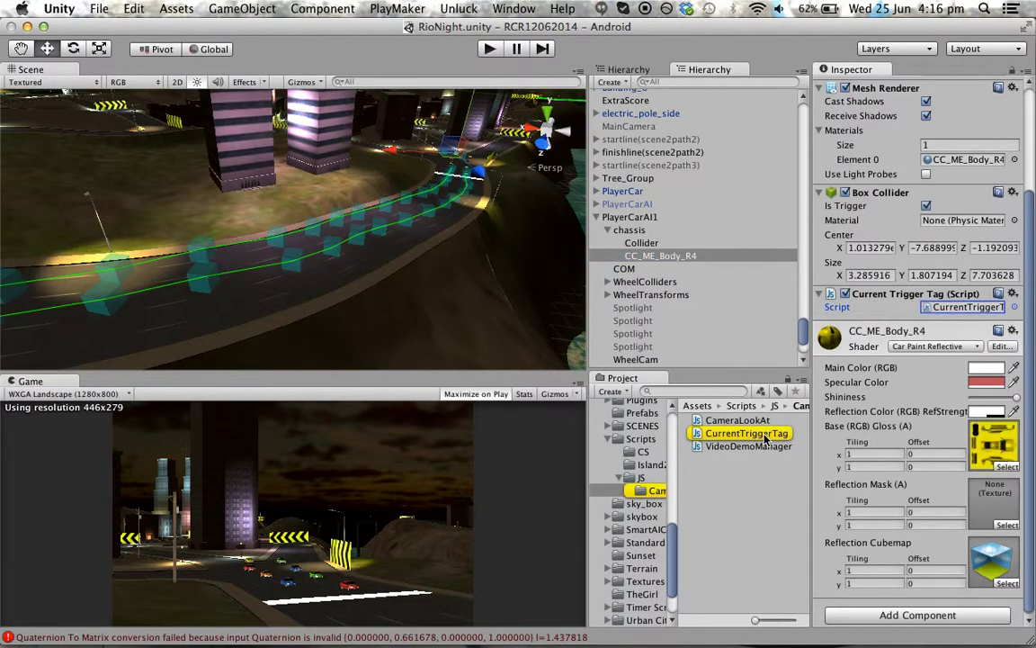
double_click(765, 438)
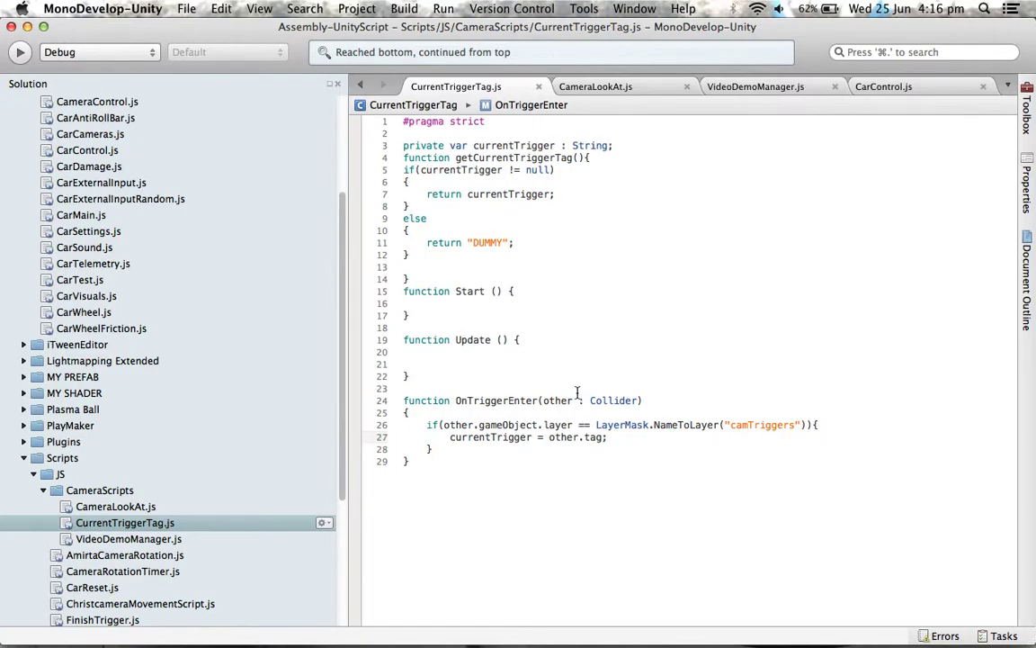
Step: Open CameraLookAt in MonoDevelop, review its transform.LookAt line, and return to Unity
key(super+Tab)
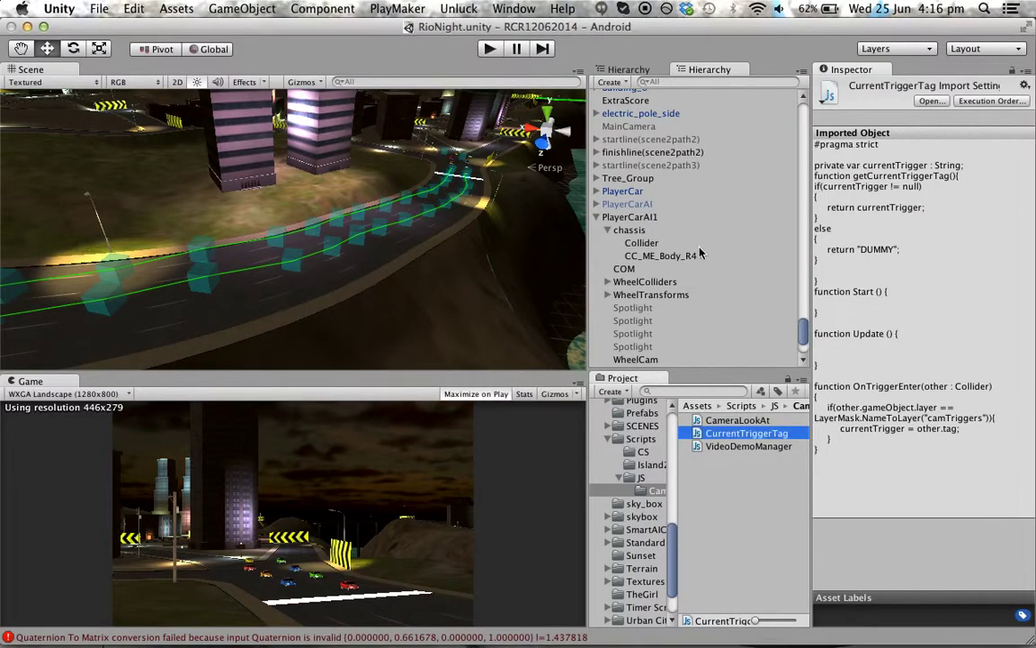
double_click(764, 420)
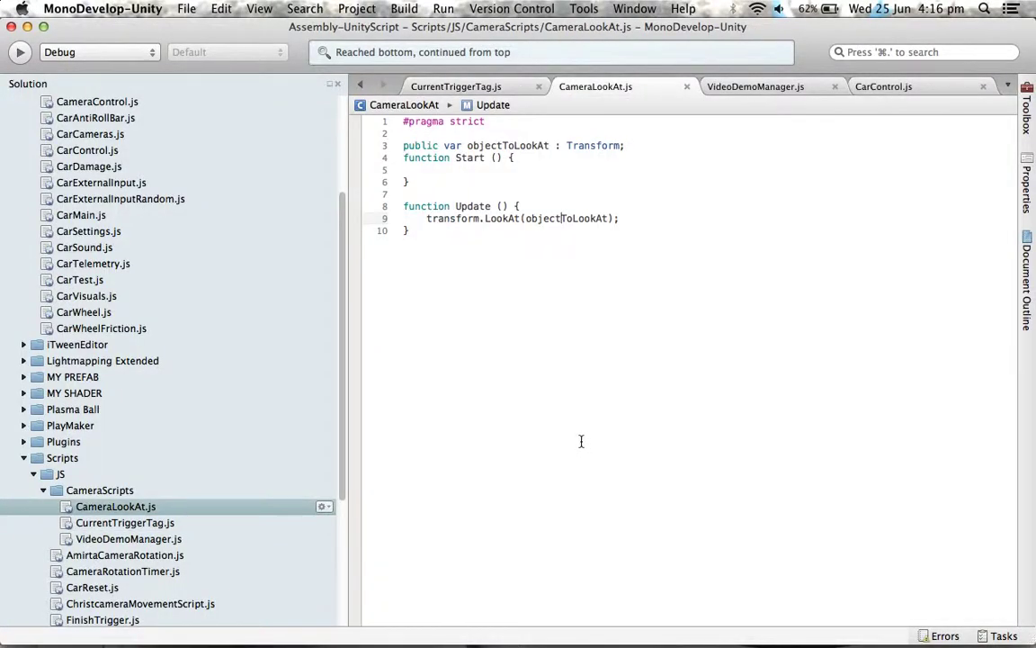
drag(428, 219, 617, 218)
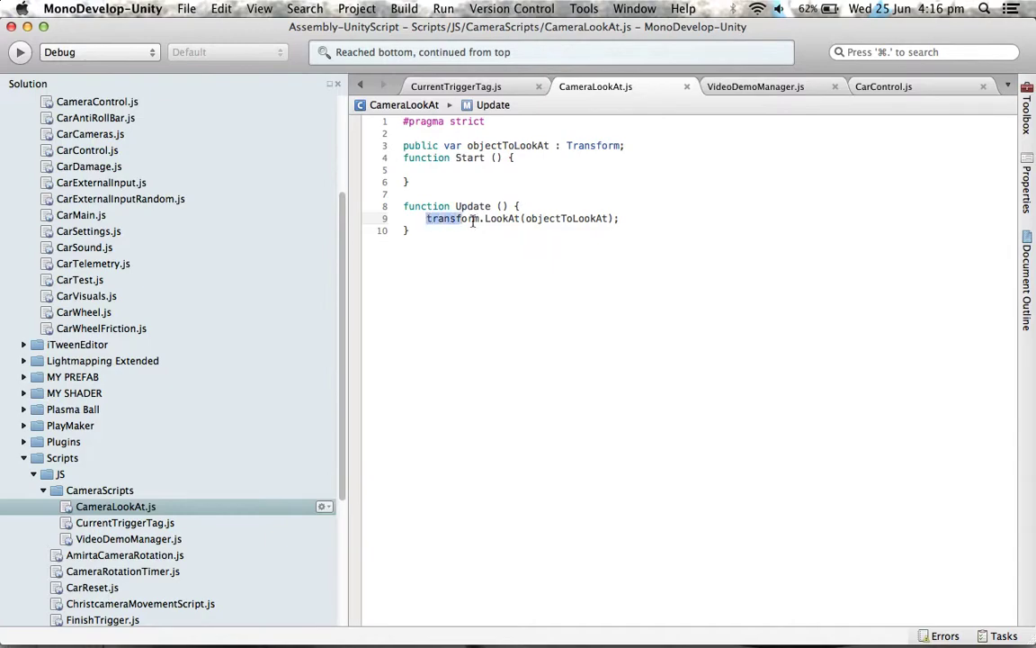
click(617, 218)
key(super+Tab)
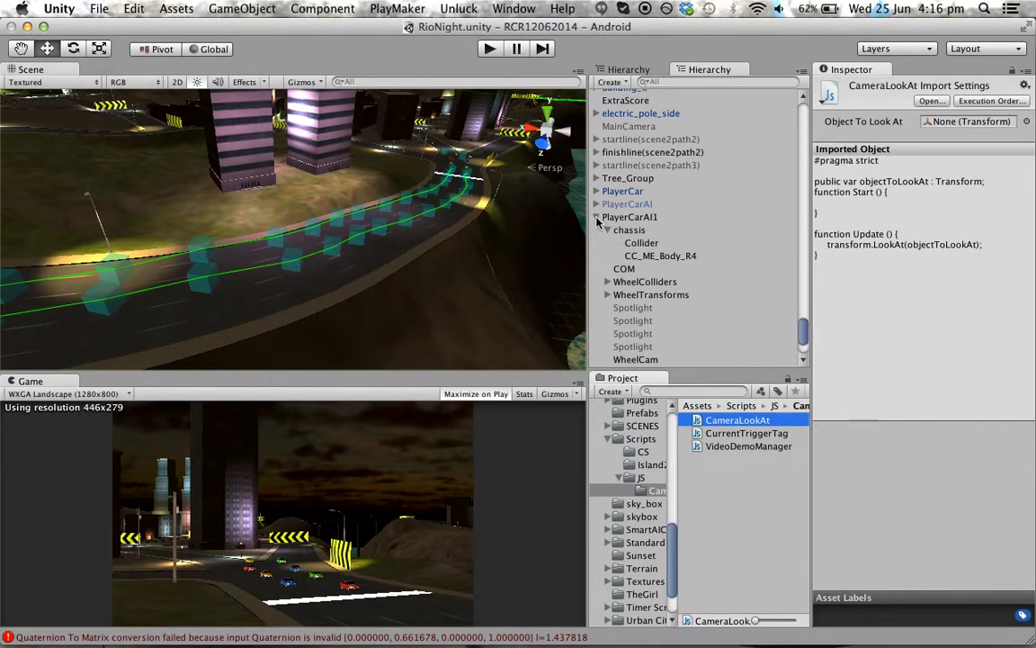
Step: Confirm rampCamera's CameraLookAt script targets PlayerCarAI1, then open VideoDemoManager in MonoDevelop
scroll(644, 291, down, 5)
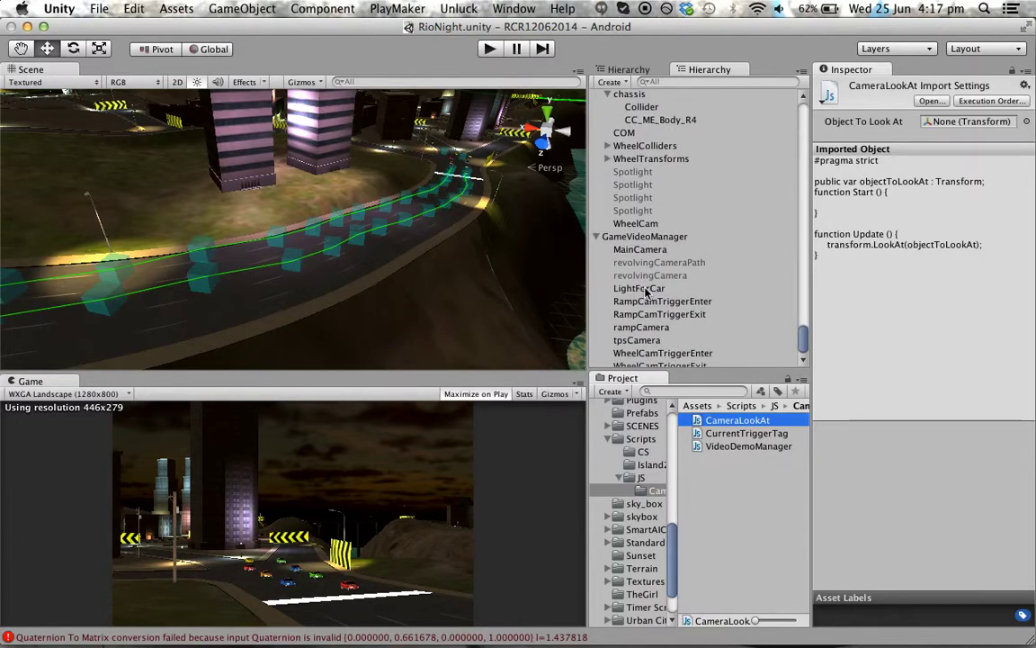
click(641, 321)
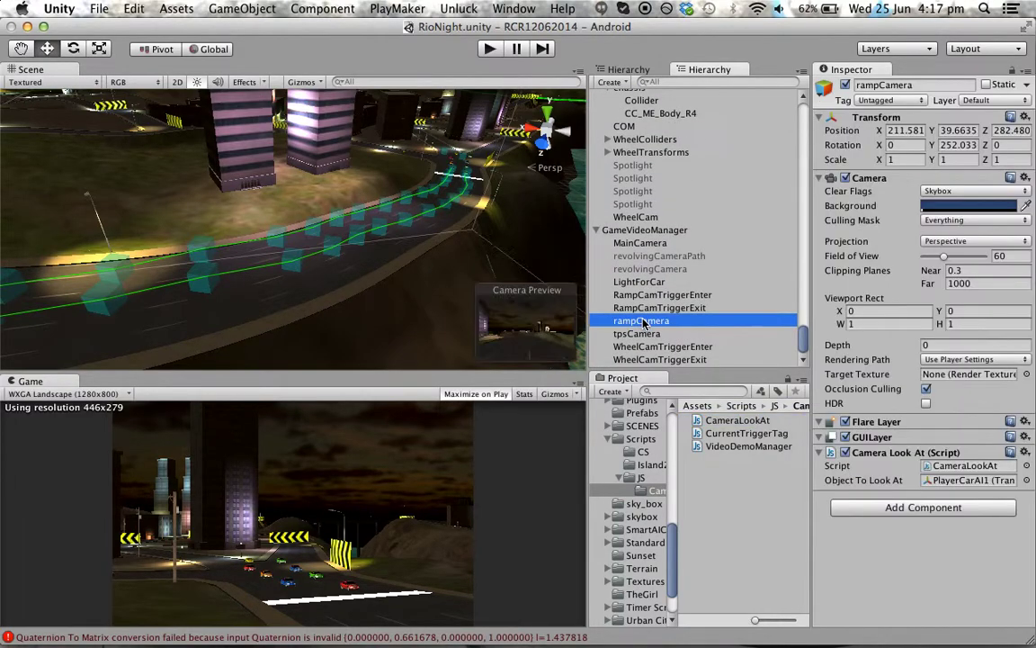
click(946, 466)
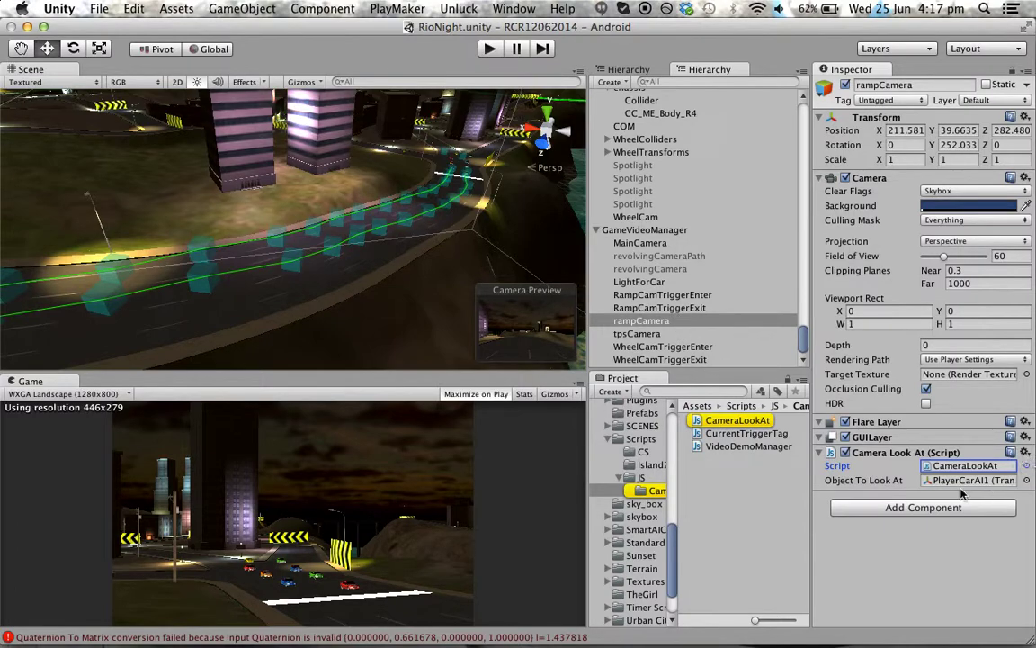
click(956, 482)
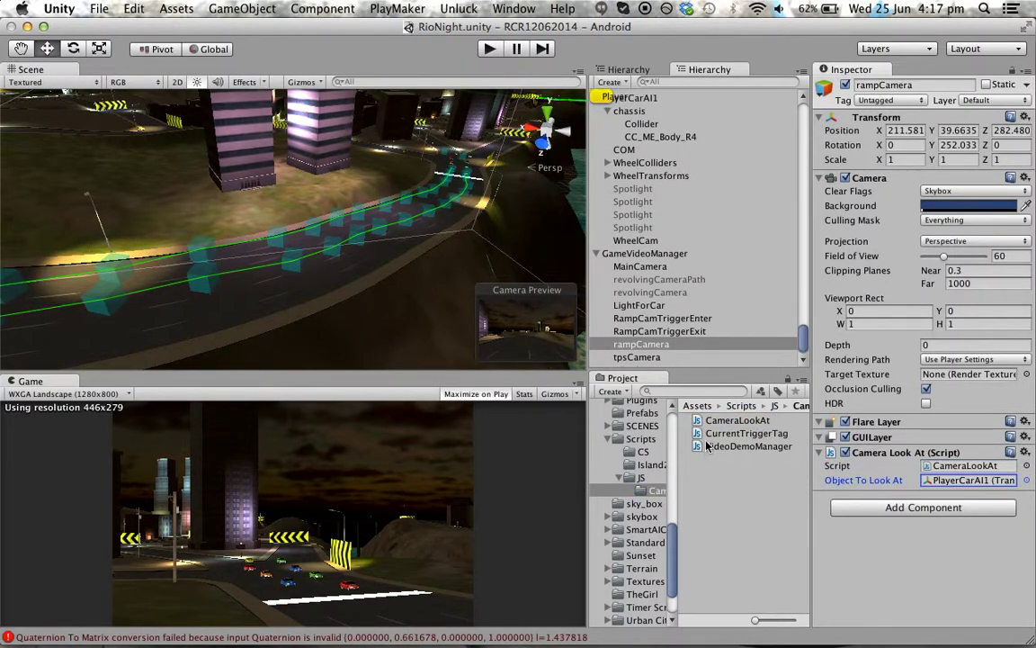
double_click(734, 446)
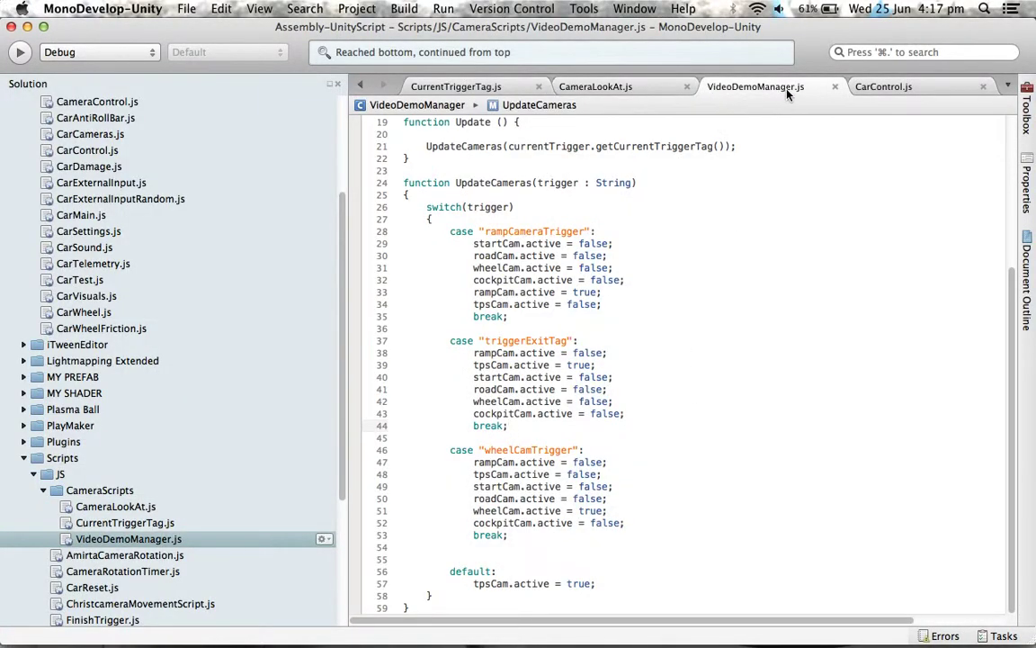
Step: Review VideoDemoManager's currentTrigger variable and UpdateCameras call, plus CurrentTriggerTag's getCurrentTriggerTag function
scroll(484, 175, up, 3)
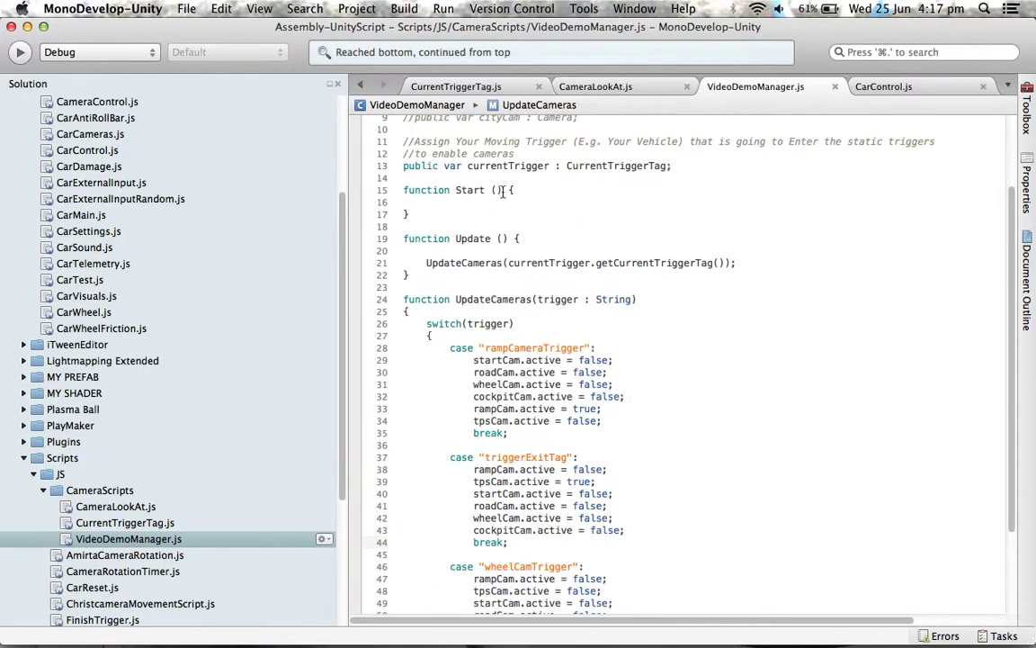
drag(474, 167, 680, 162)
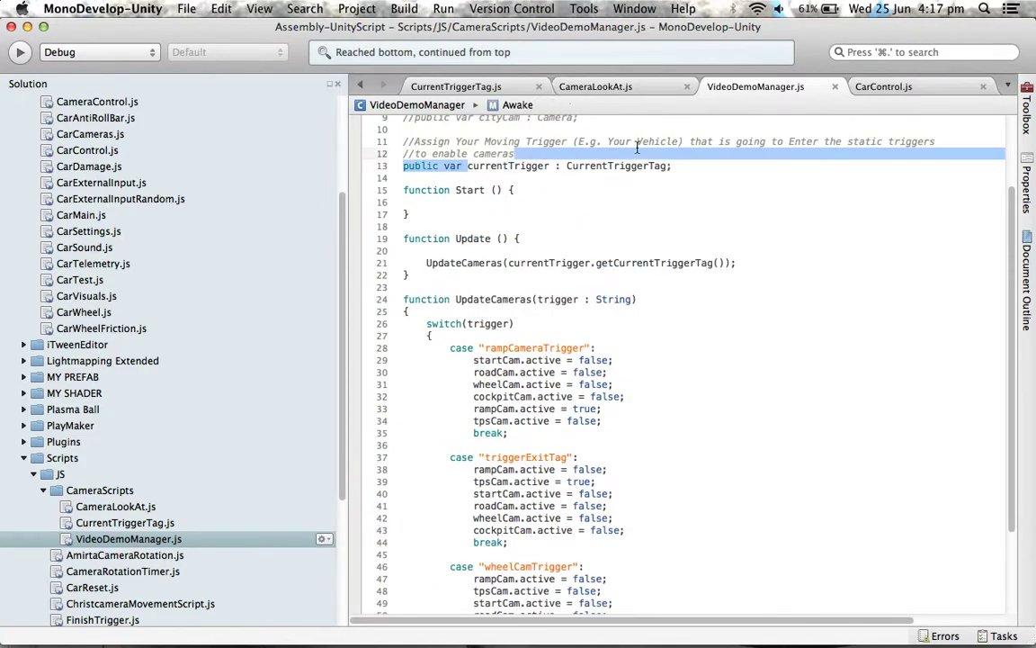
click(520, 251)
drag(423, 263, 719, 263)
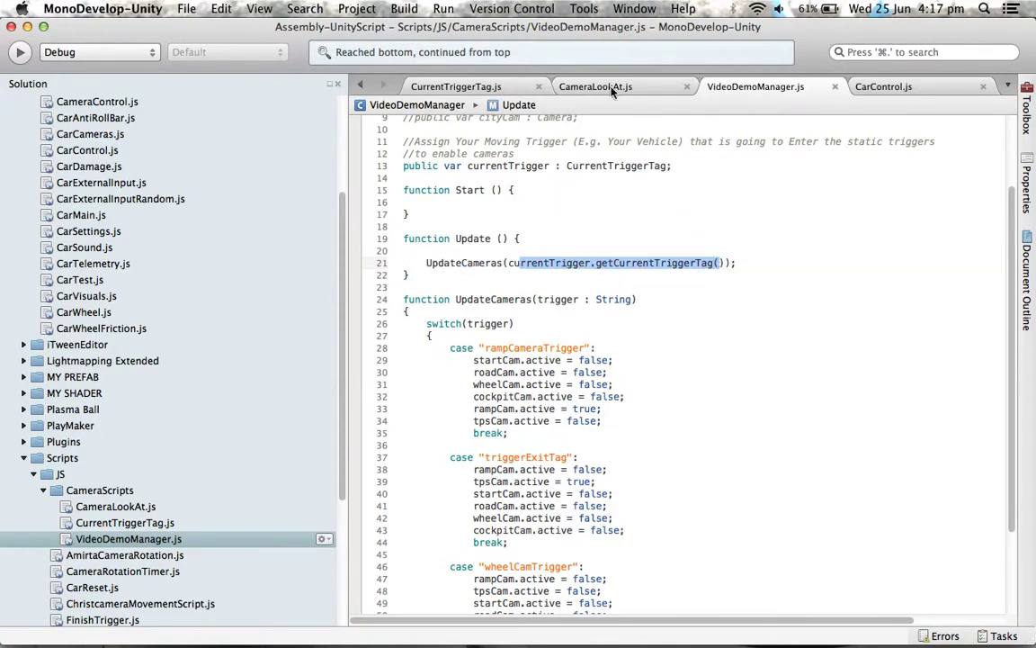
click(485, 87)
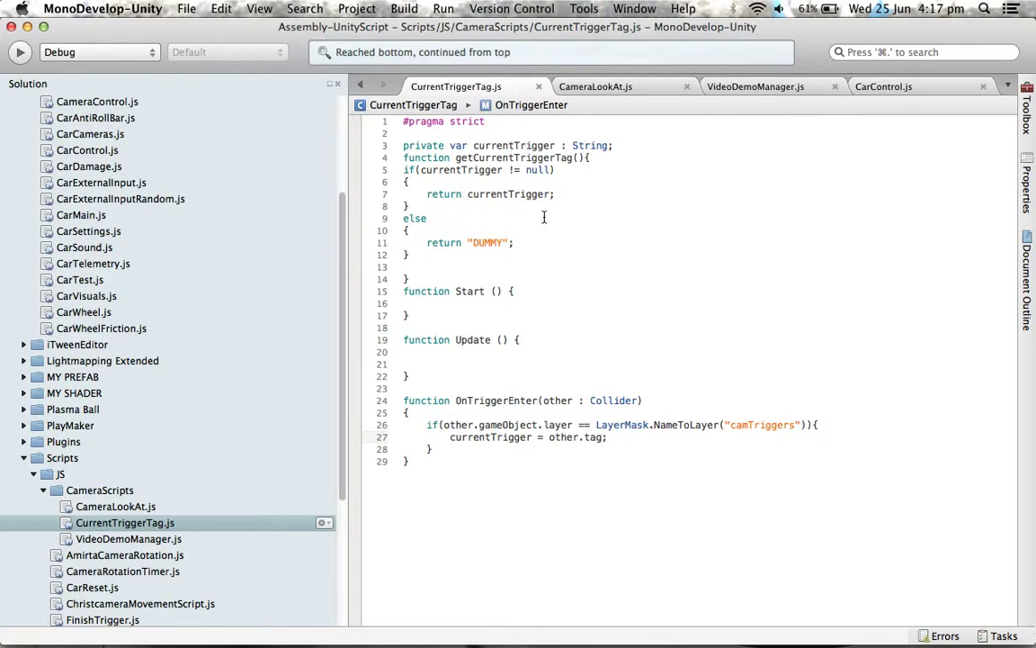
drag(457, 158, 576, 157)
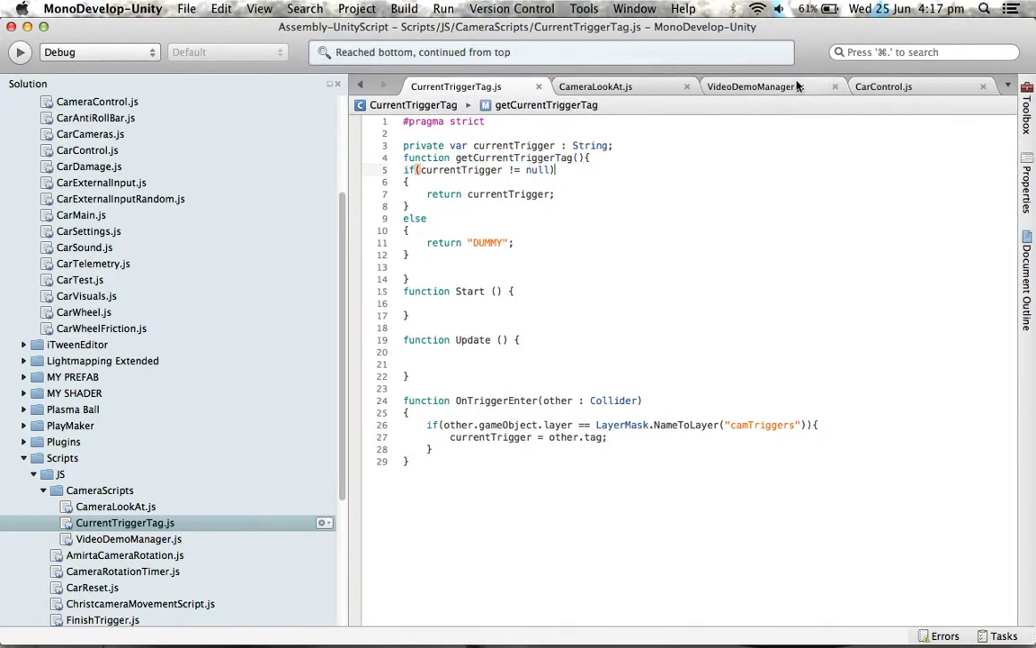
Step: Review the rampCameraTrigger, triggerExitTag and wheelCamTrigger cases, then return to Unity
click(755, 87)
scroll(511, 342, down, 5)
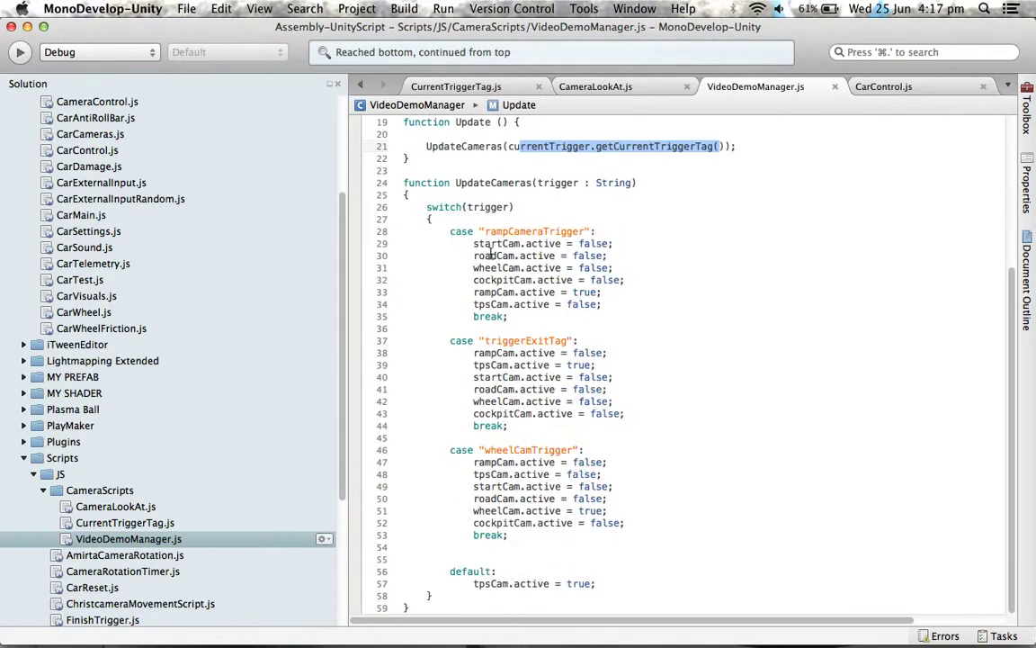
click(545, 183)
double_click(504, 231)
click(514, 340)
drag(515, 341, 525, 340)
drag(486, 450, 531, 450)
key(super+Tab)
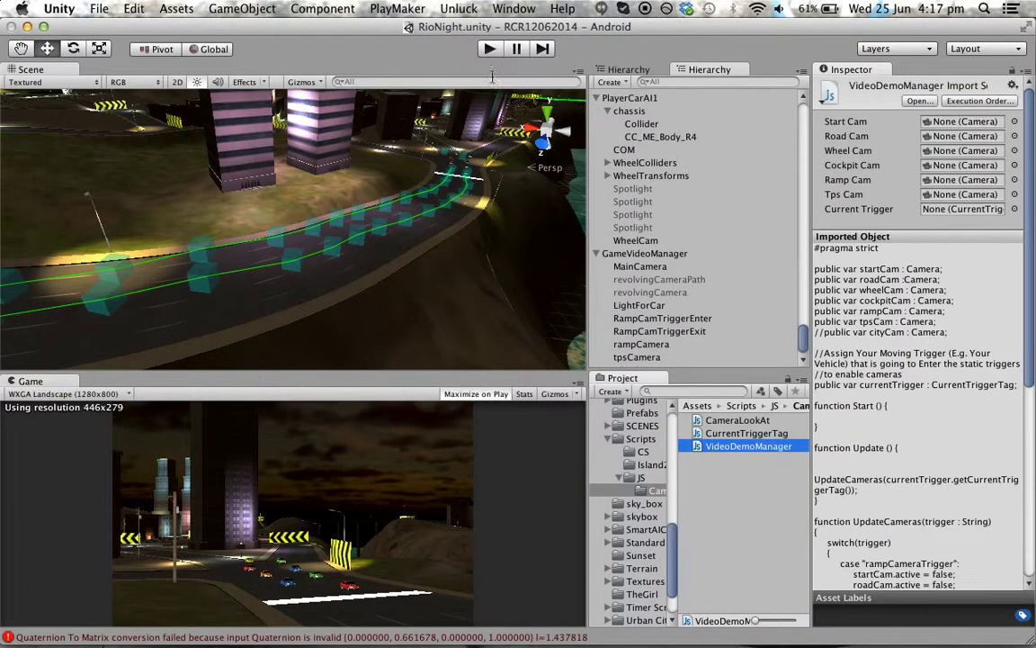
click(489, 51)
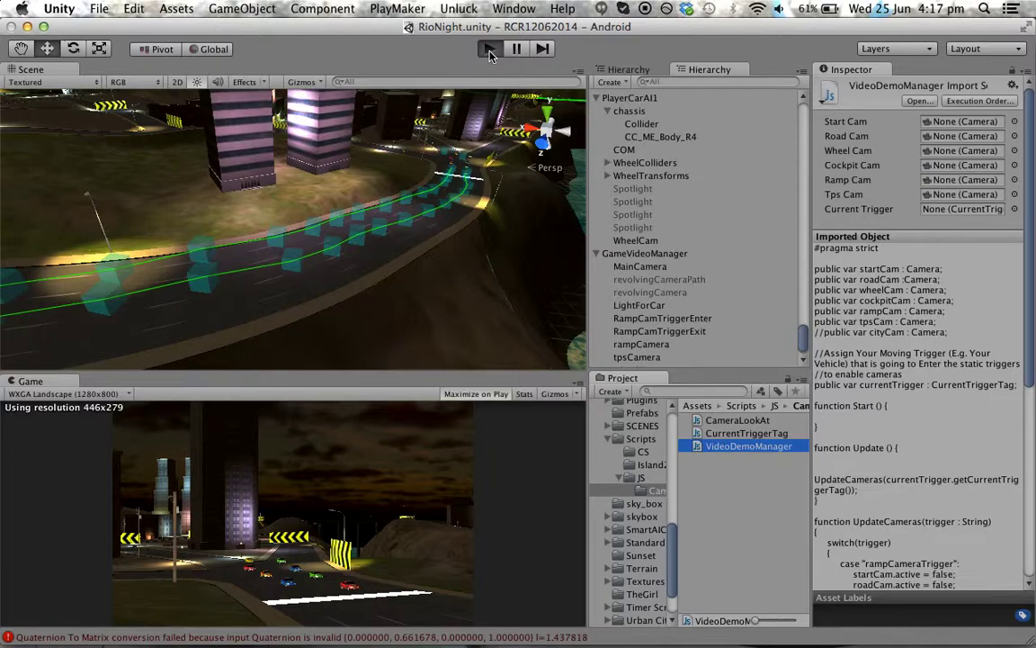
click(489, 54)
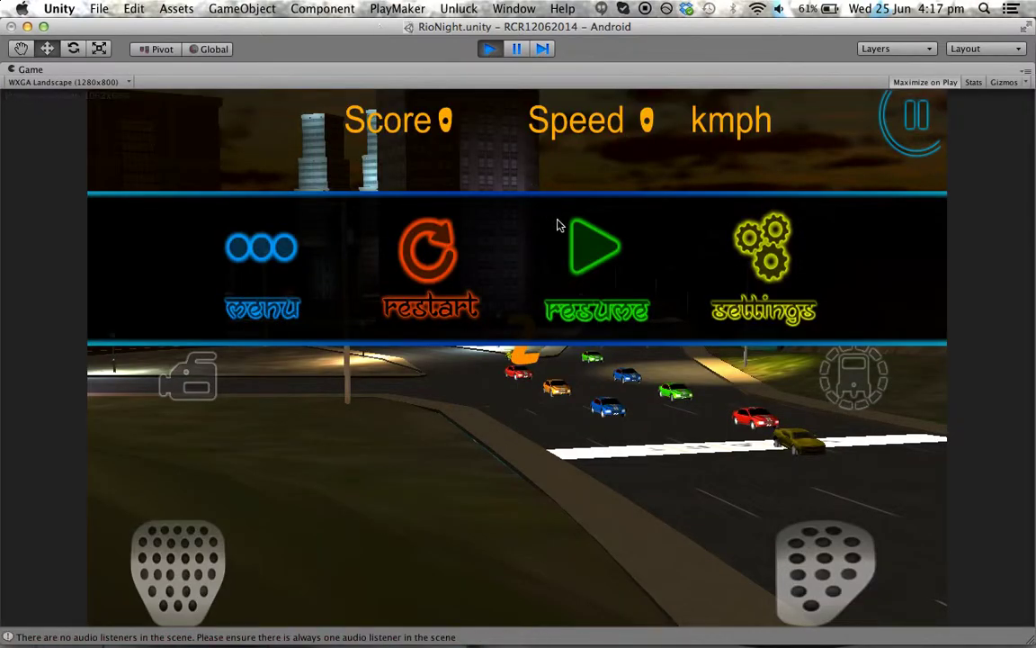
Step: Resume the race from the game's pause menu
click(576, 243)
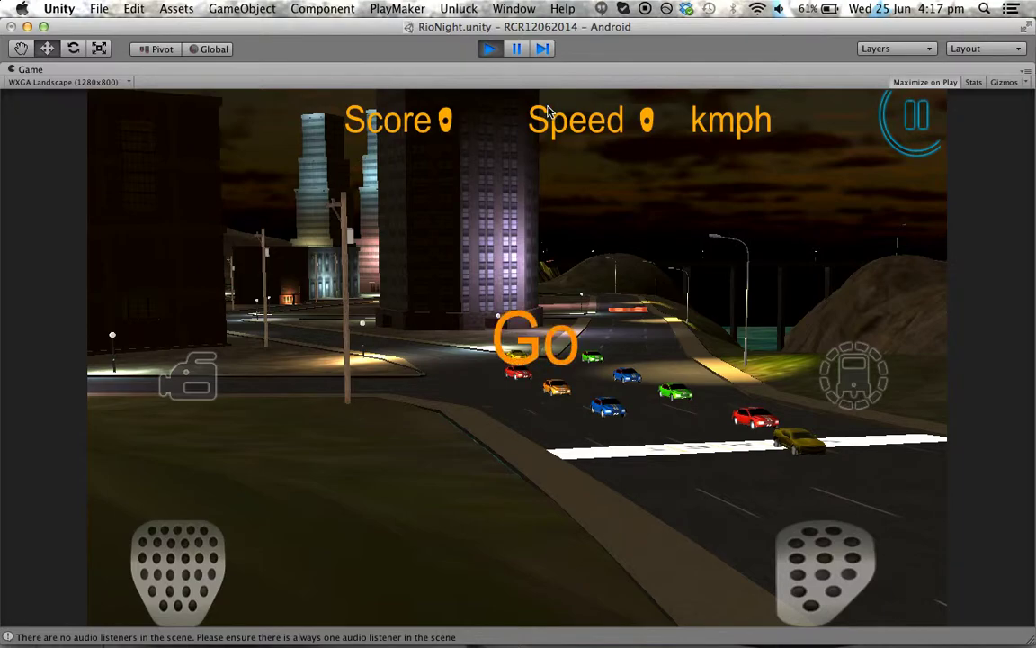